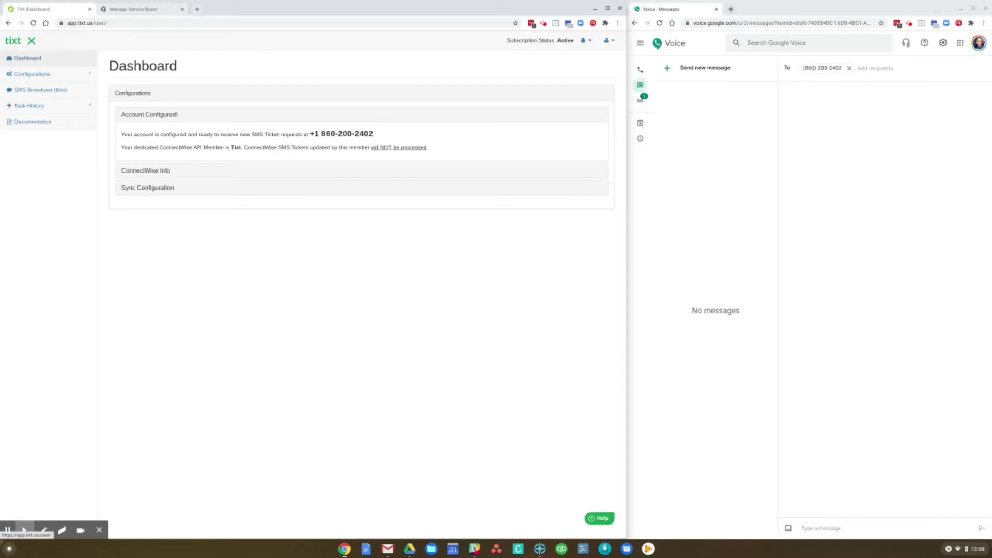
- Review the ConnectWise Setup and Sync Configuration settings
click(35, 74)
click(45, 90)
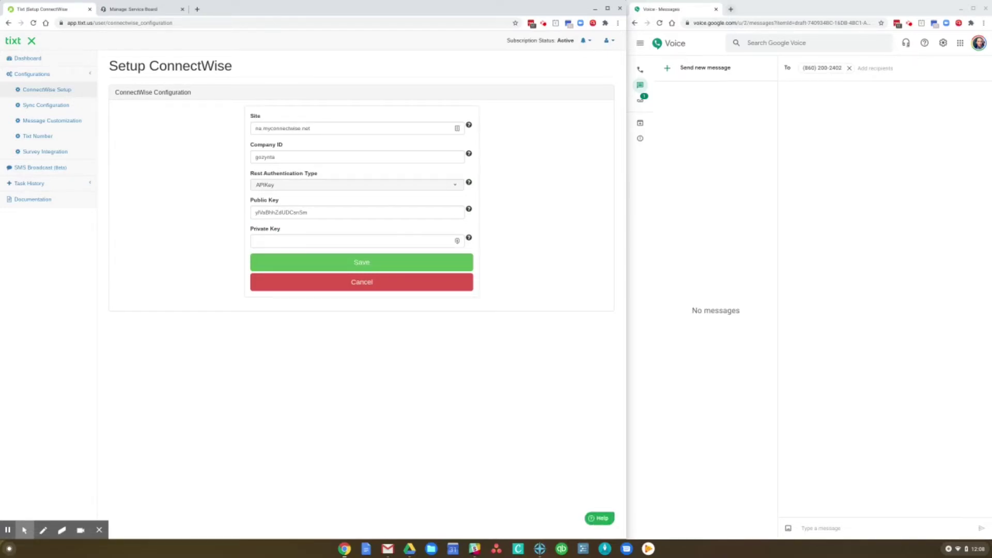
click(46, 106)
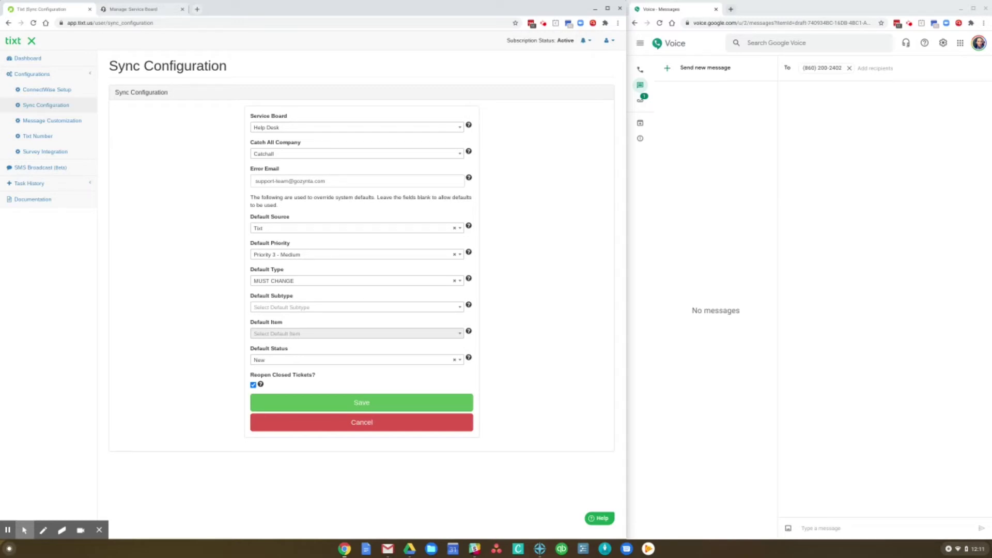
- Review the automated messages under Message Customization, displaying the Ticket Resolved response template
click(58, 121)
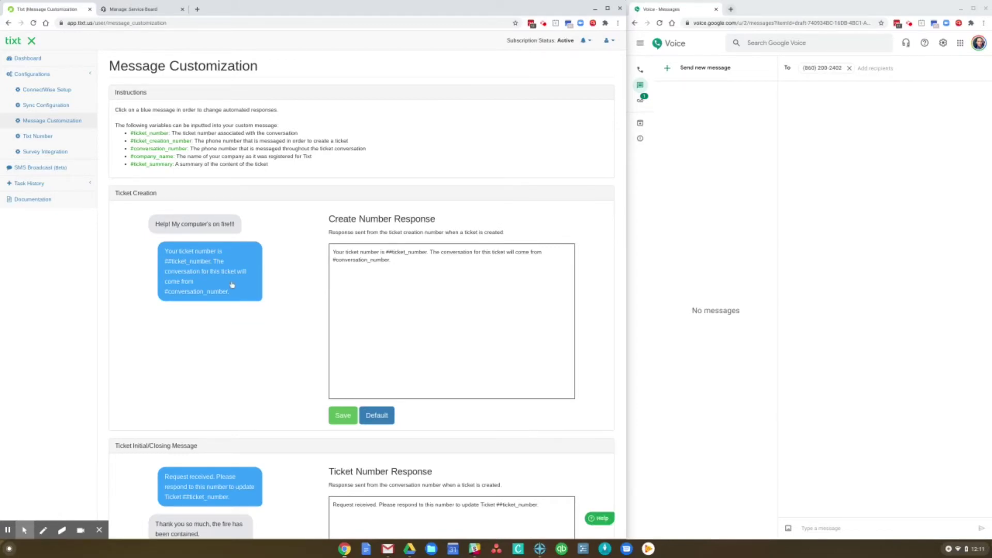
scroll(233, 286, down, 3)
scroll(233, 285, down, 3)
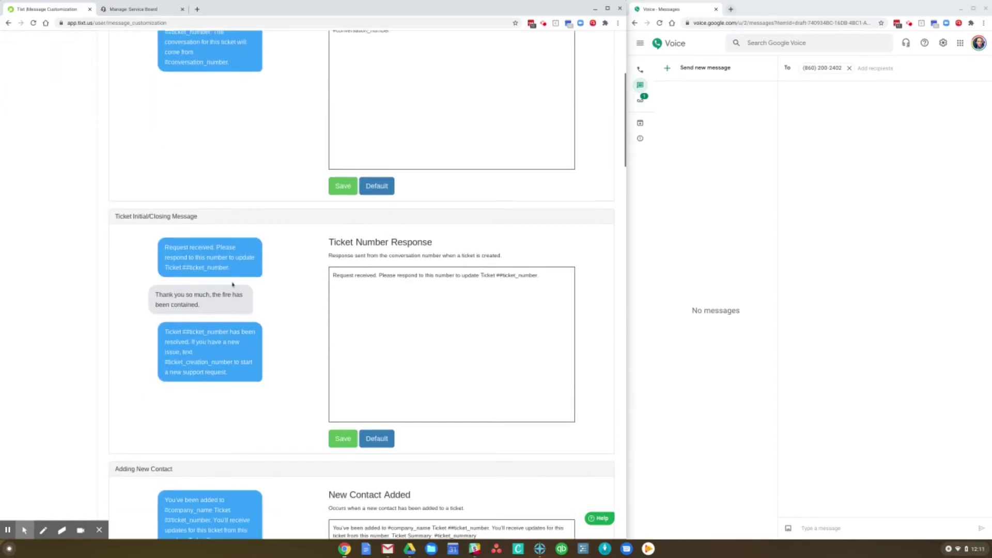
click(248, 354)
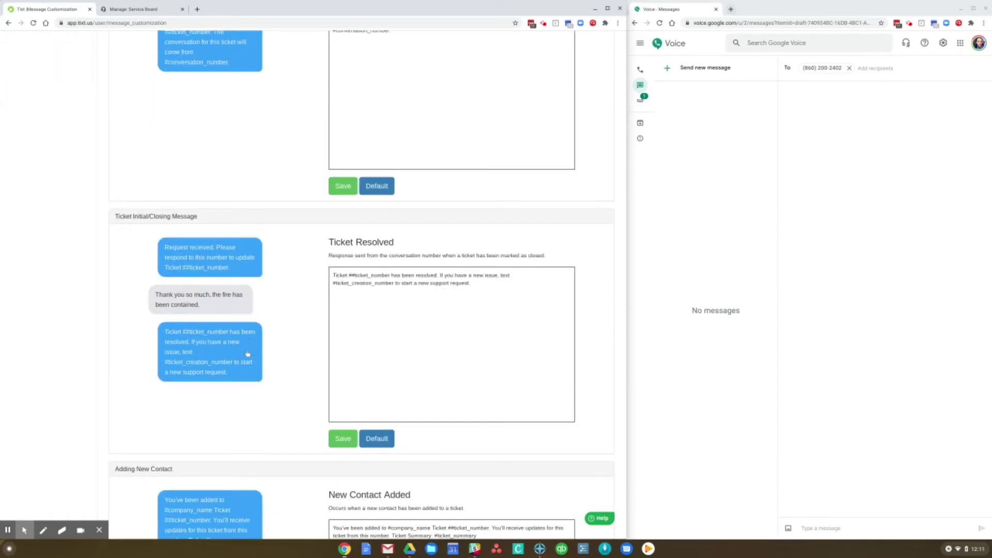
- Review the Tixt Number settings and the CrewHu Survey Integration page
scroll(248, 354, up, 5)
click(38, 136)
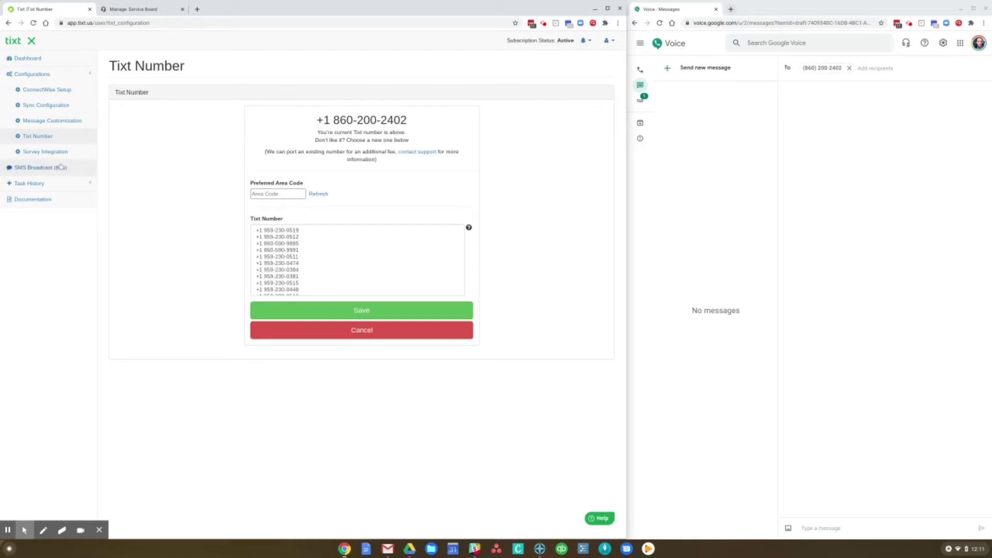
click(45, 151)
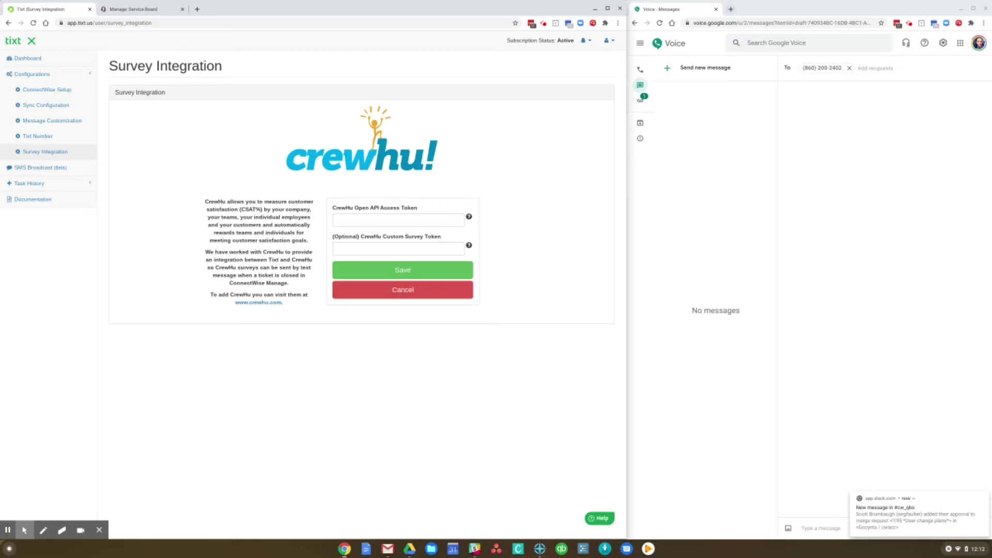
- In SMS Broadcast, set the first filter field to Territory and view the available Status values
click(40, 168)
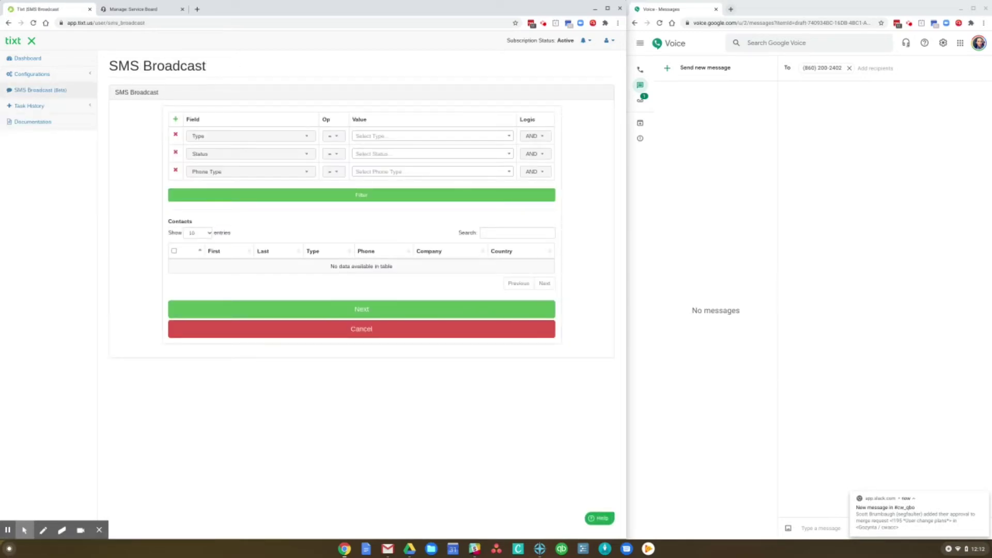
click(308, 137)
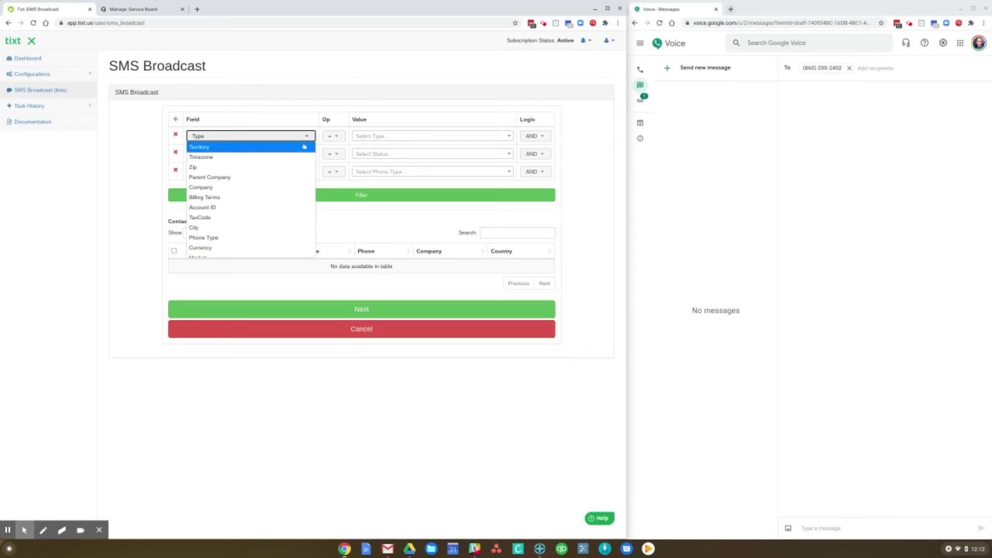
click(305, 147)
click(307, 153)
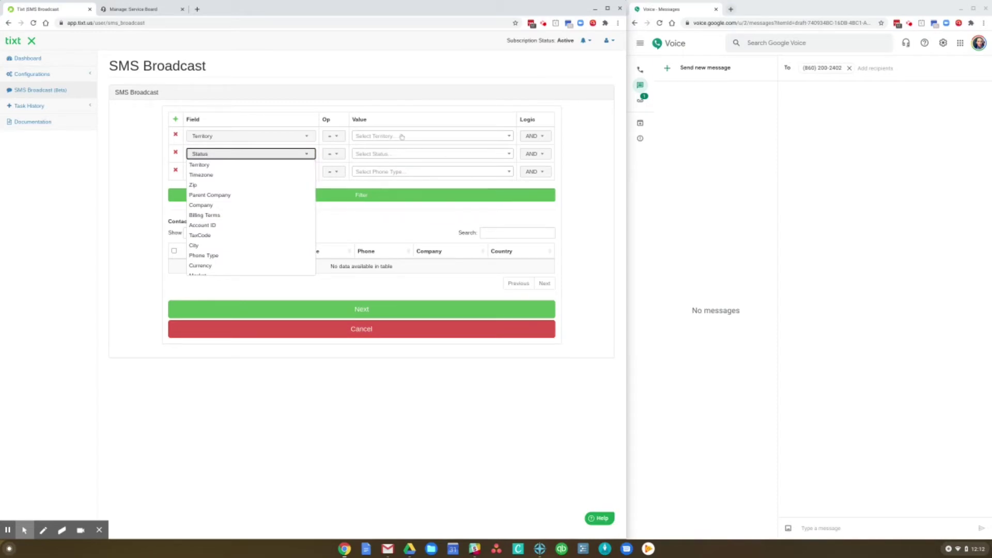
click(412, 153)
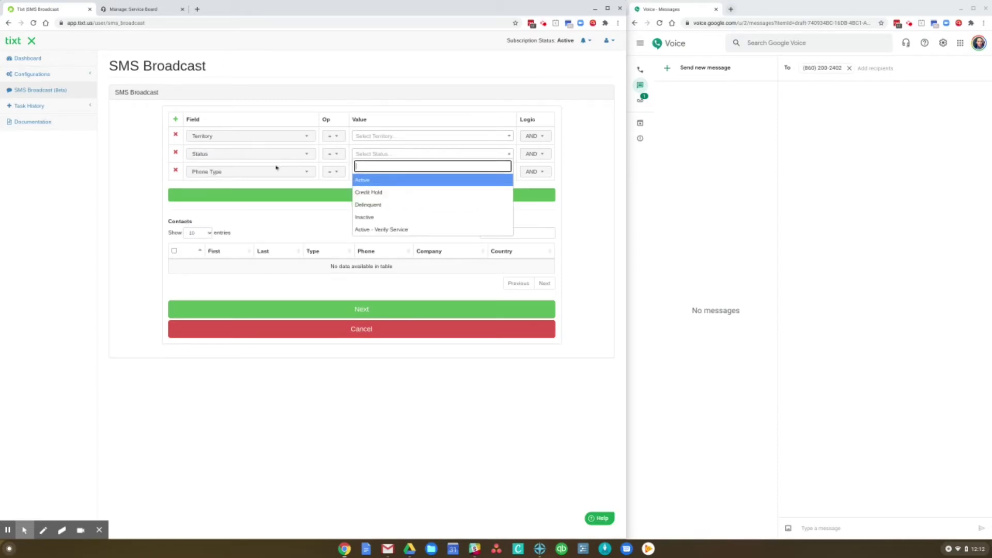
click(515, 183)
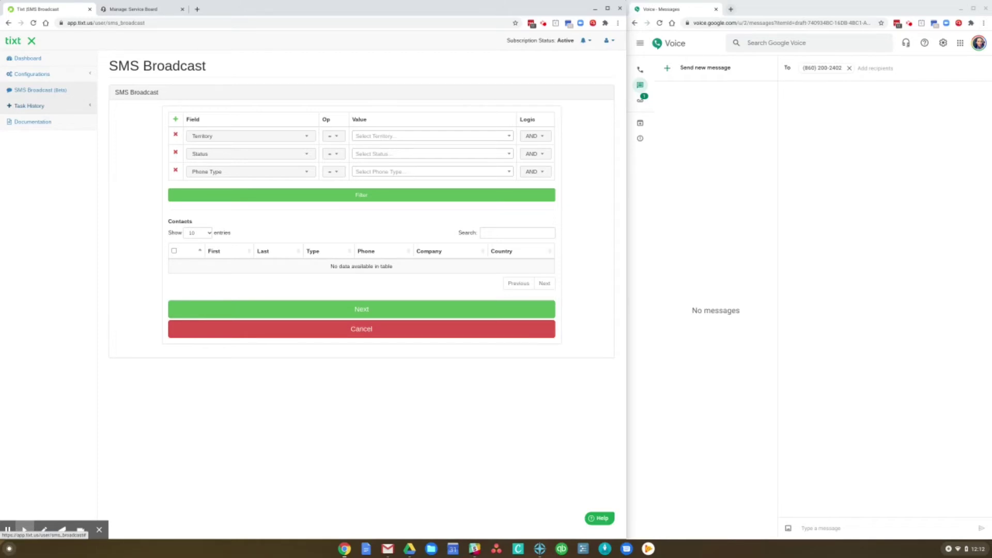
- Bring up the ConnectWise service board and send the text "My printer is on fire." to the Tixt number in Google Voice
click(149, 9)
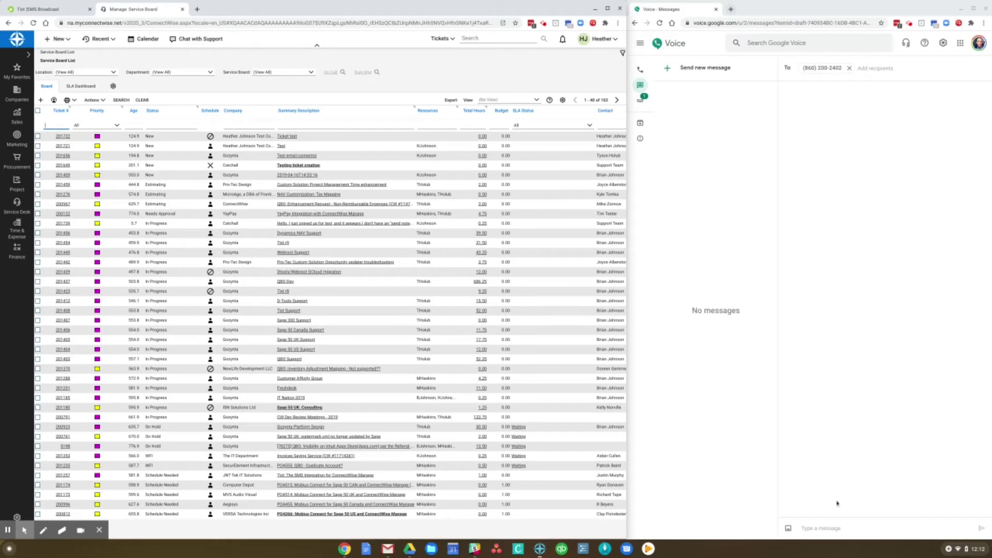
click(827, 533)
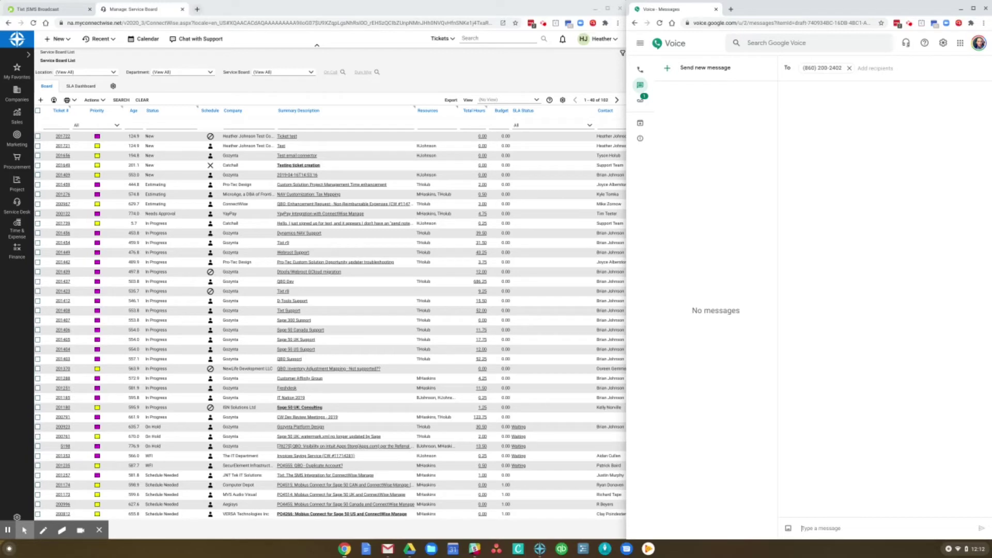
text(My printer is on fire.)
key(Return)
- Refresh the ConnectWise service board and read the automated replies in both Google Voice conversations
click(33, 23)
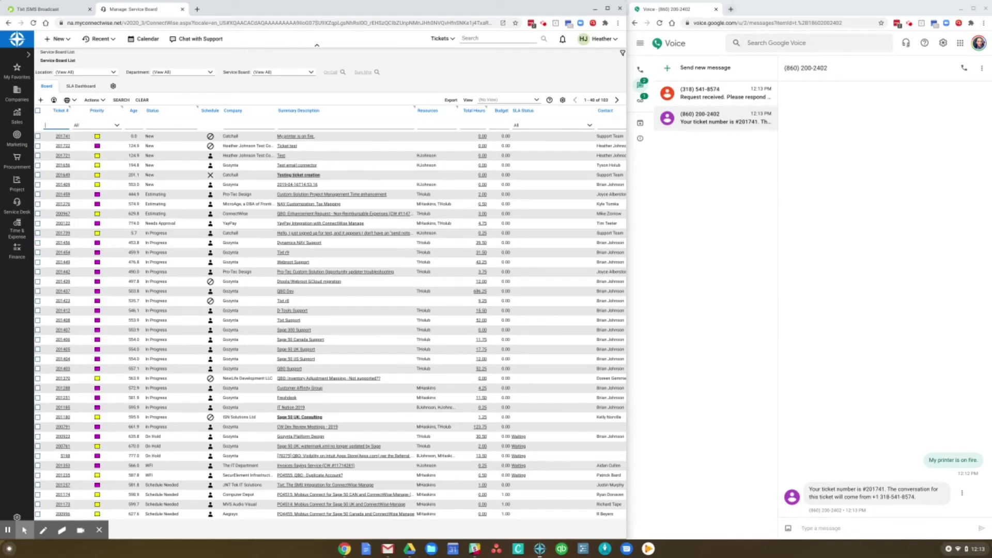
click(726, 96)
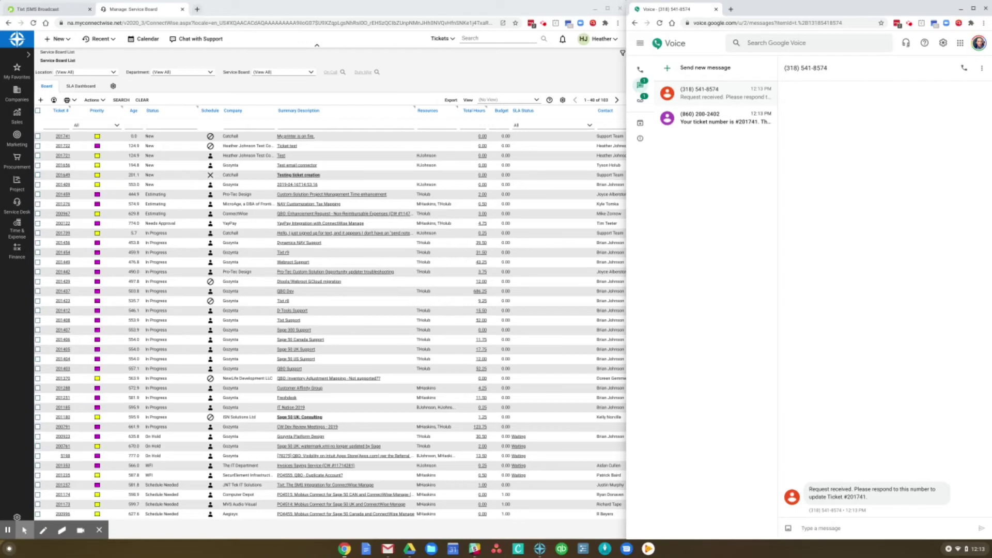
click(700, 126)
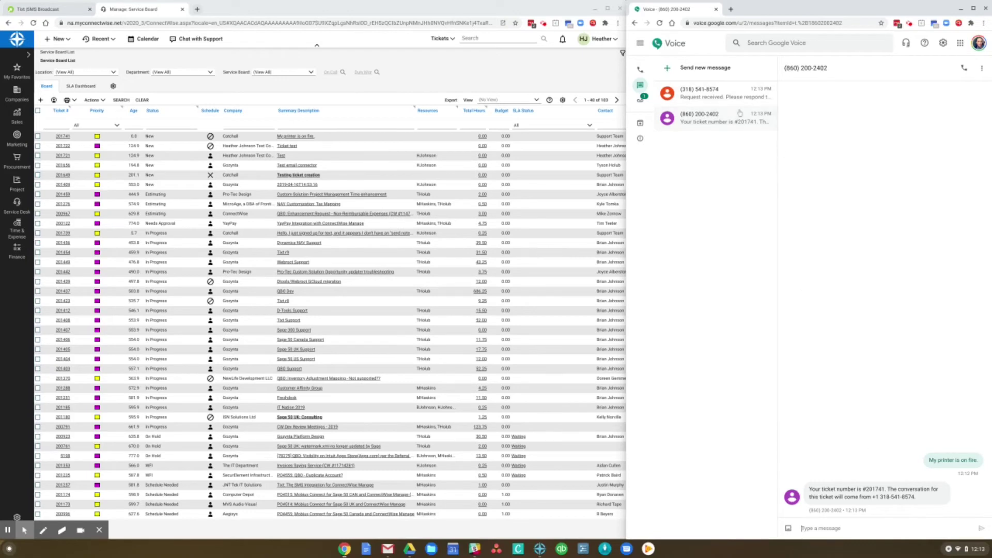
click(723, 99)
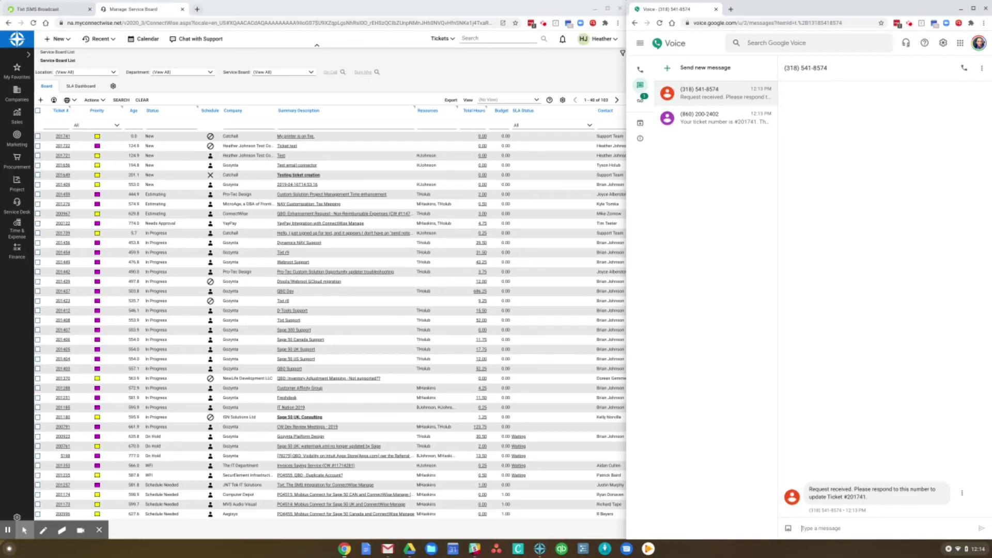
- Refresh the service board, open the "My printer is on fire." ticket and view its Company choices without changing the company
click(33, 23)
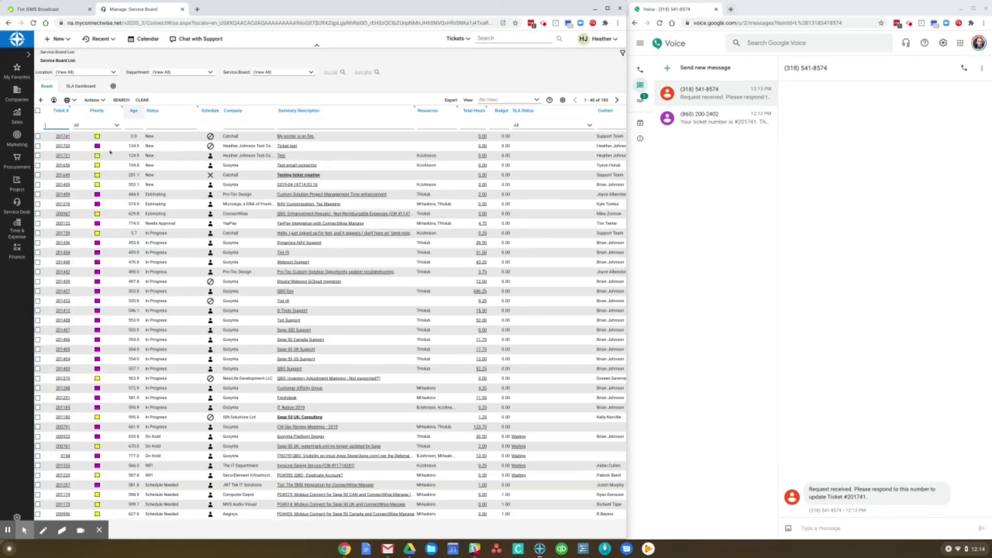
click(63, 138)
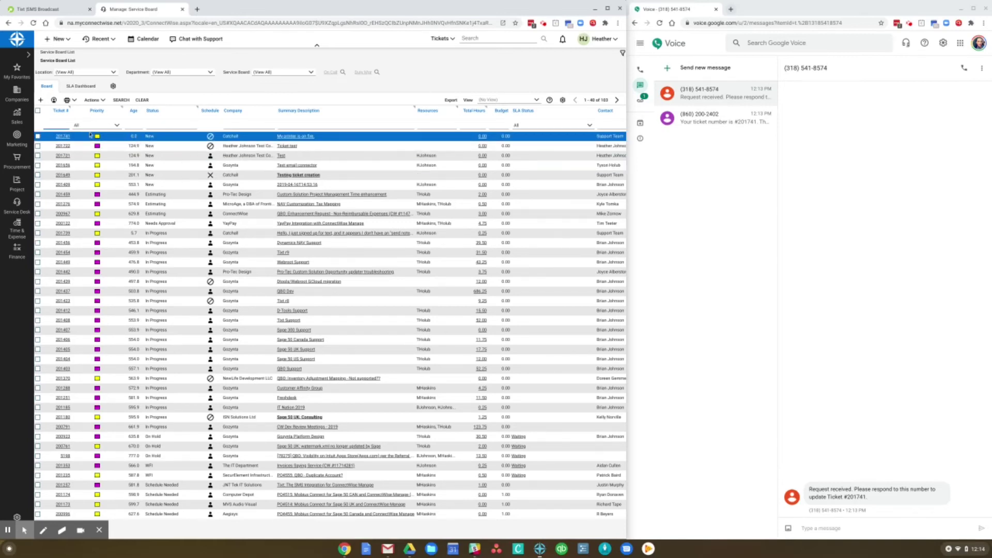
click(61, 137)
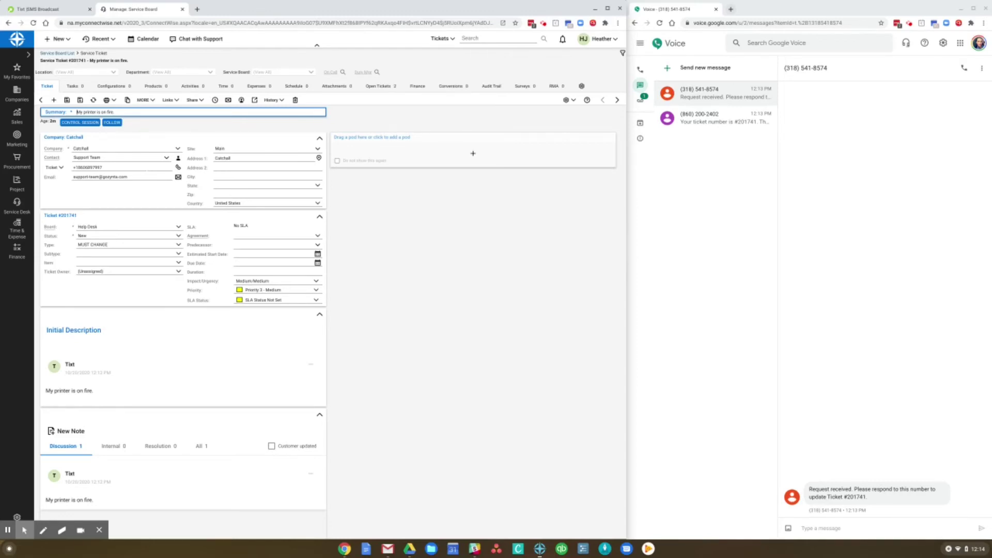
click(178, 148)
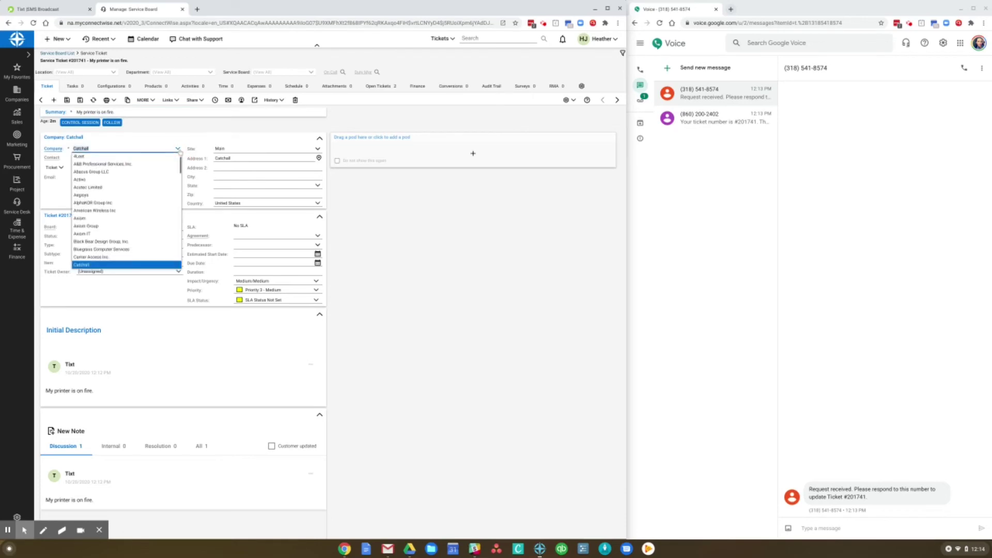
click(592, 355)
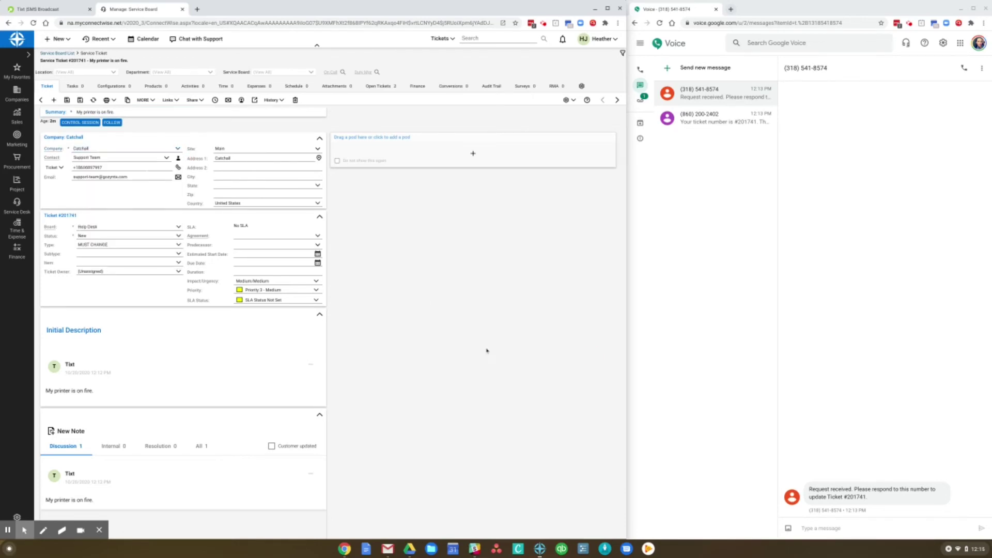
- Add and save a discussion note on the ticket reading "Received your ticket. We are going to send out a patch."
scroll(245, 351, down, 2)
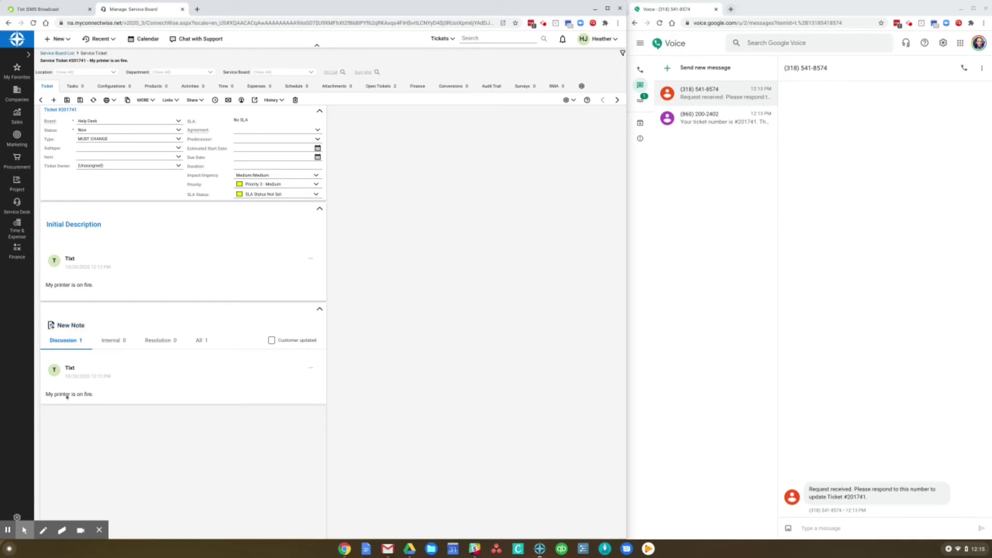
click(70, 326)
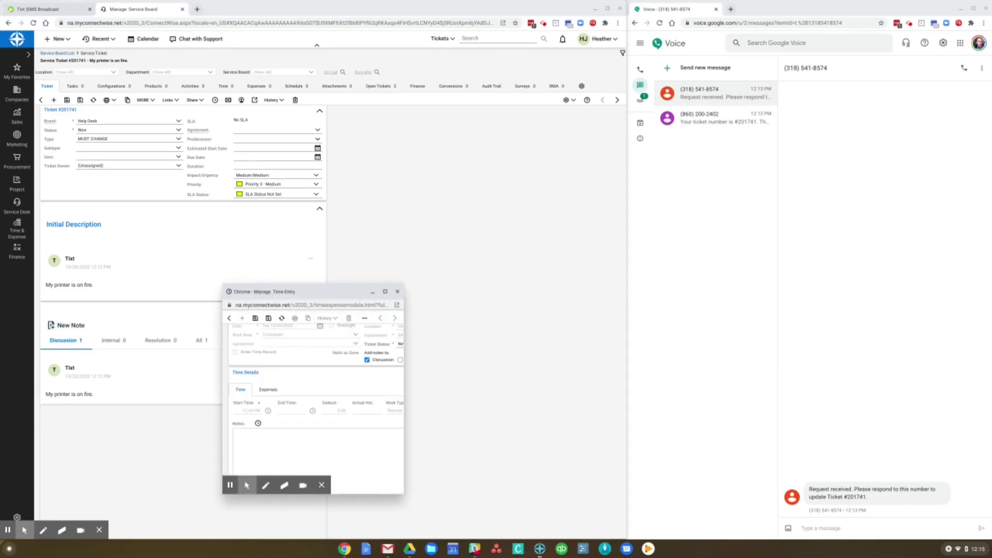
text(Received your ticket.  We are going to send out a patch.)
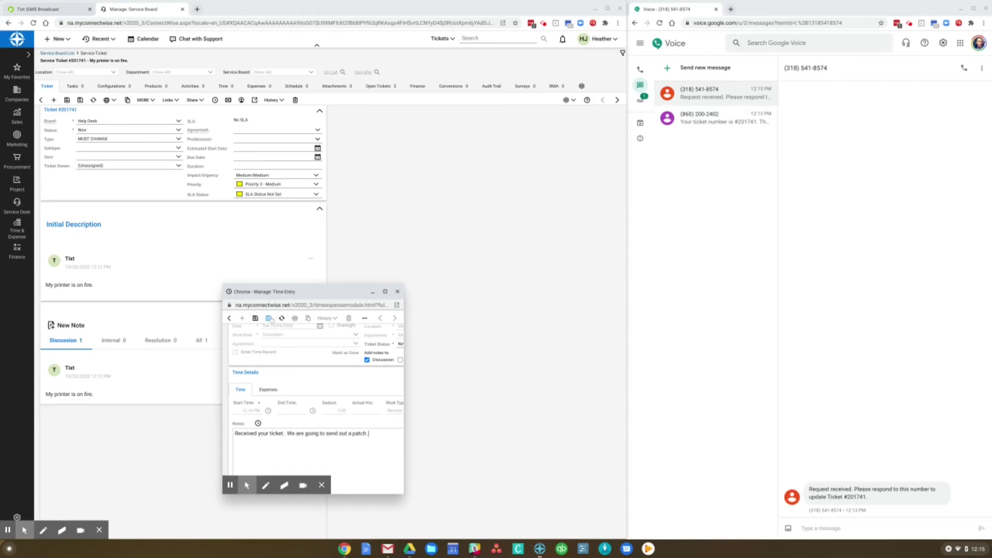
click(268, 317)
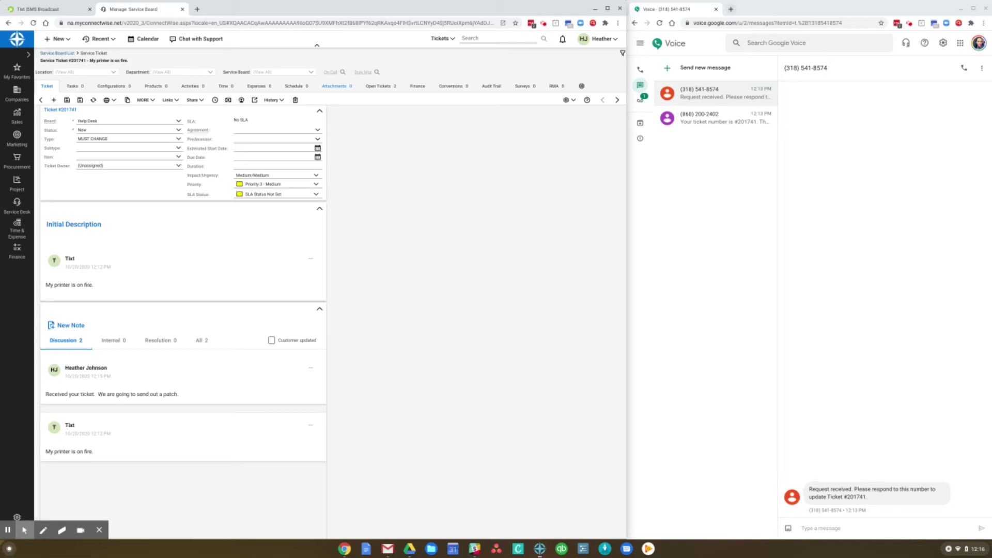
- Set the printer ticket's status to Closed and save the ticket
scroll(270, 439, down, 6)
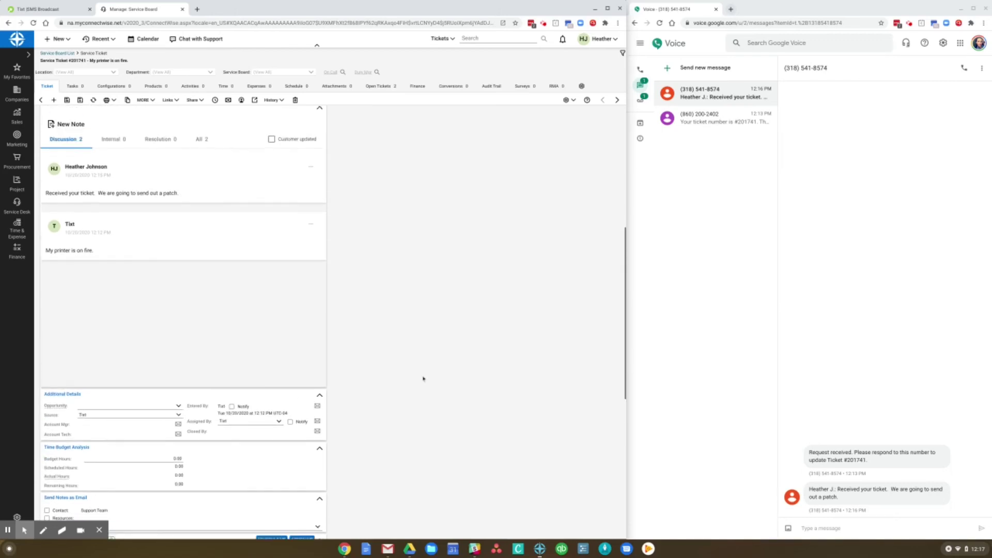
scroll(423, 378, up, 4)
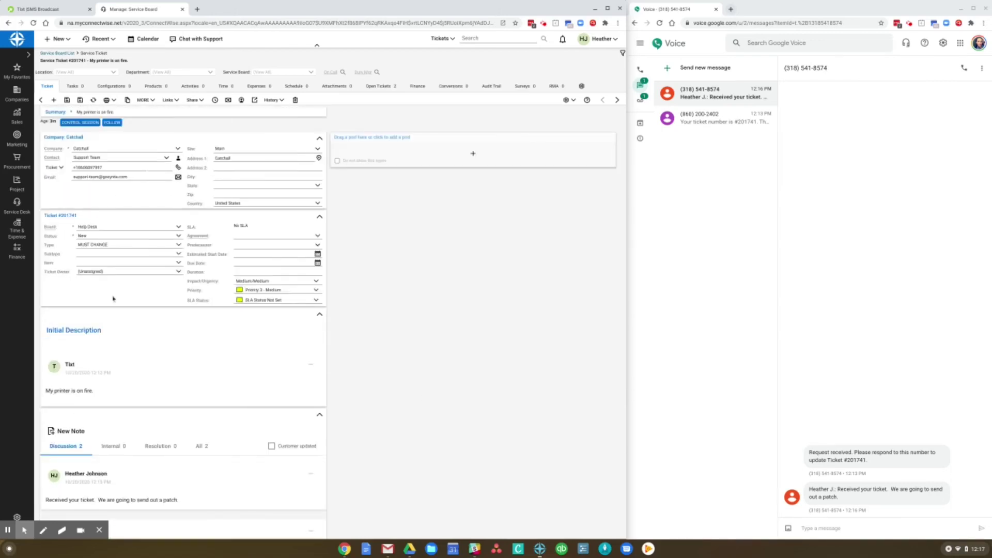
click(179, 237)
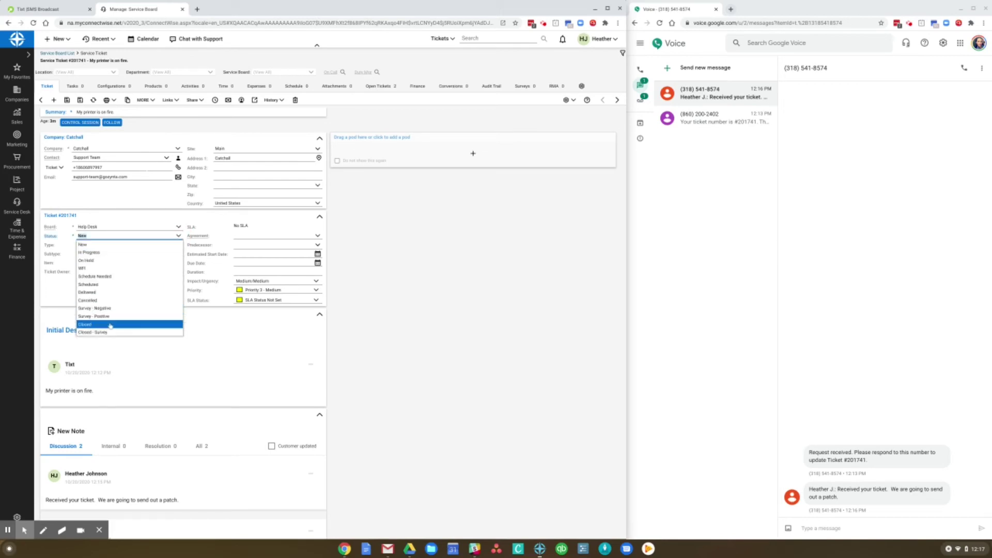
click(87, 324)
click(67, 100)
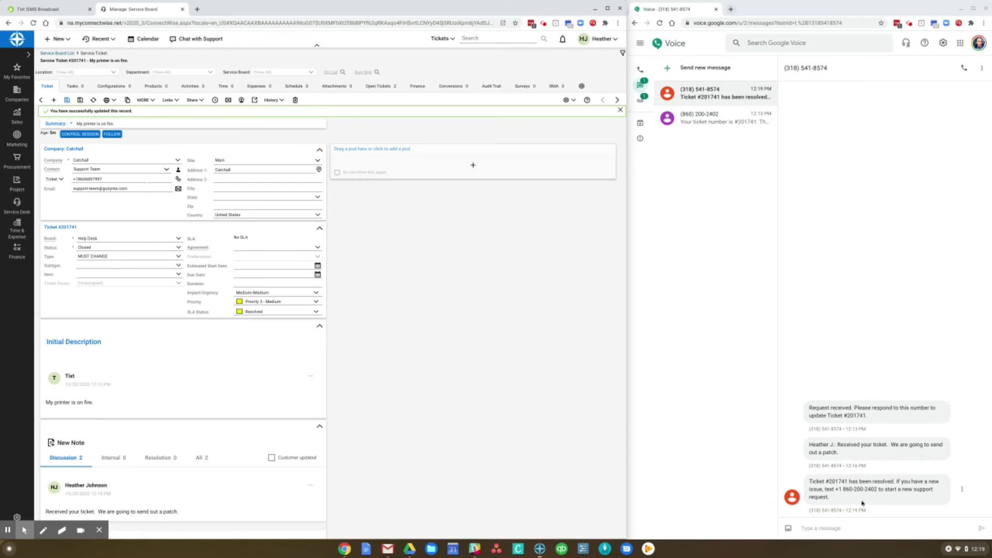
- Send "Wait. My printer is still on fire" in the ticket's text conversation and check the ticket's discussion notes from the service board
click(829, 527)
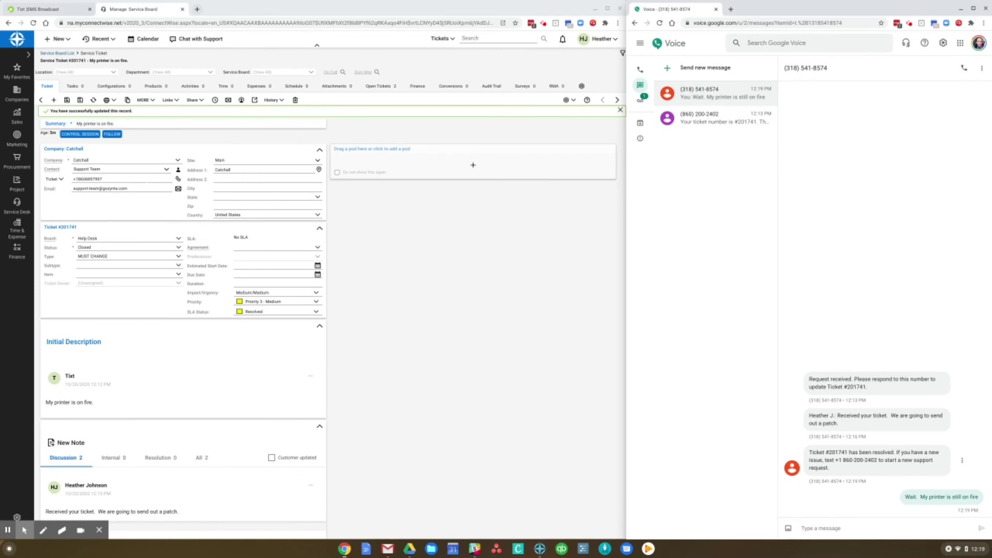
click(58, 53)
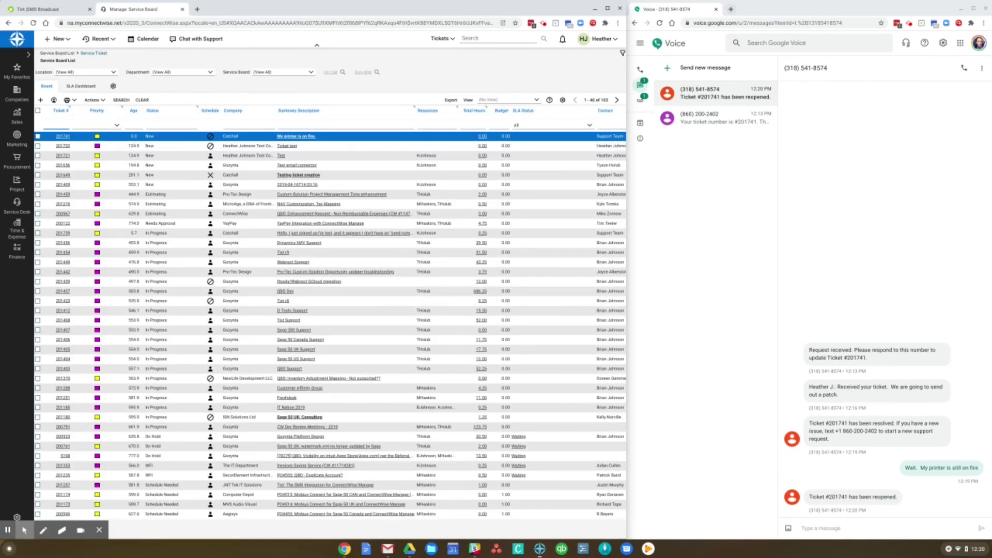
click(286, 137)
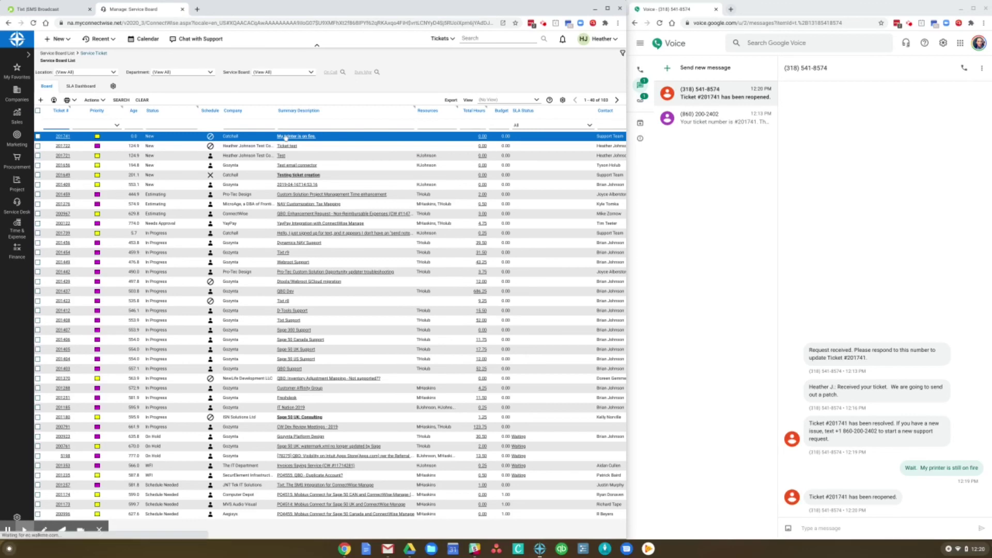
scroll(307, 328, down, 2)
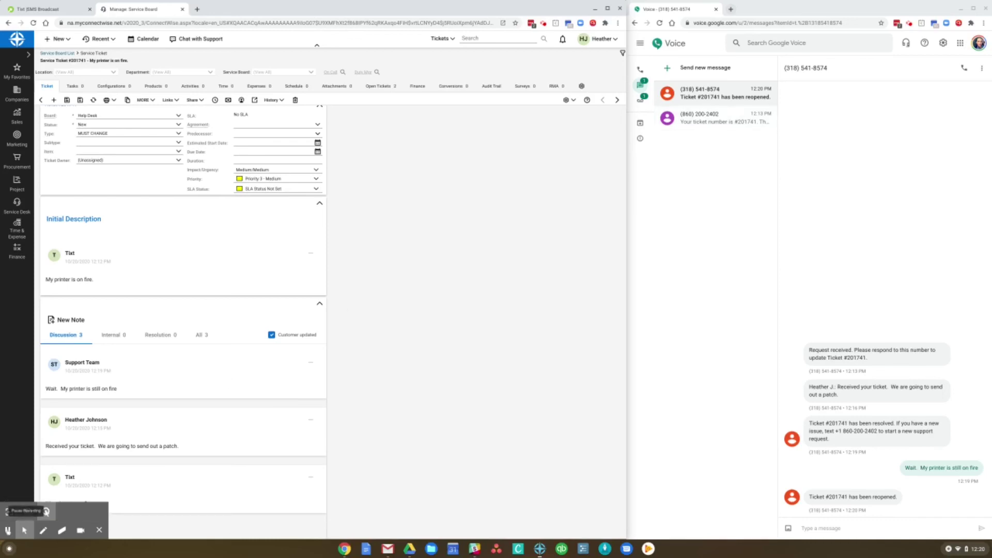
click(46, 511)
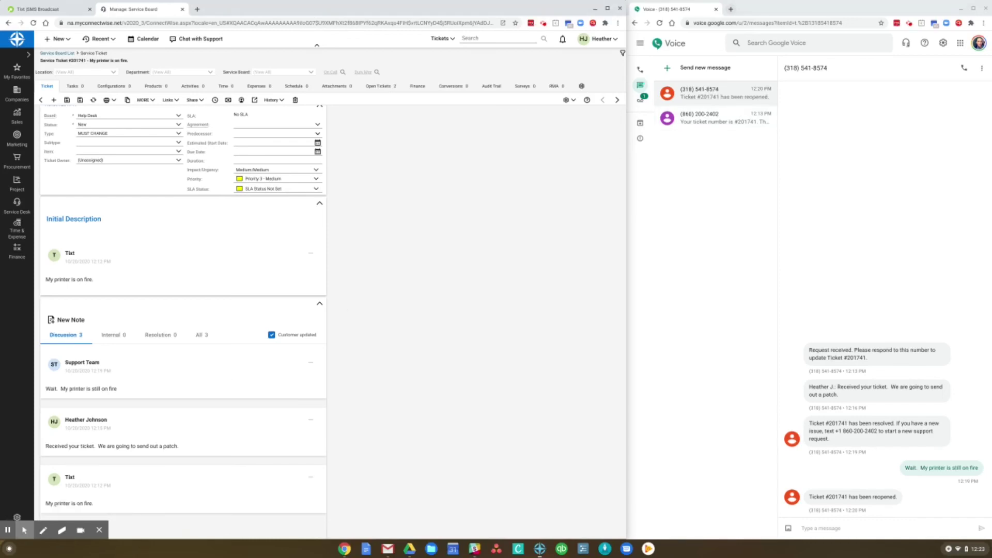
- Send the recent image "printer fire.jpg" from the computer in the ticket's text conversation and check the ticket's discussion notes for it
click(787, 529)
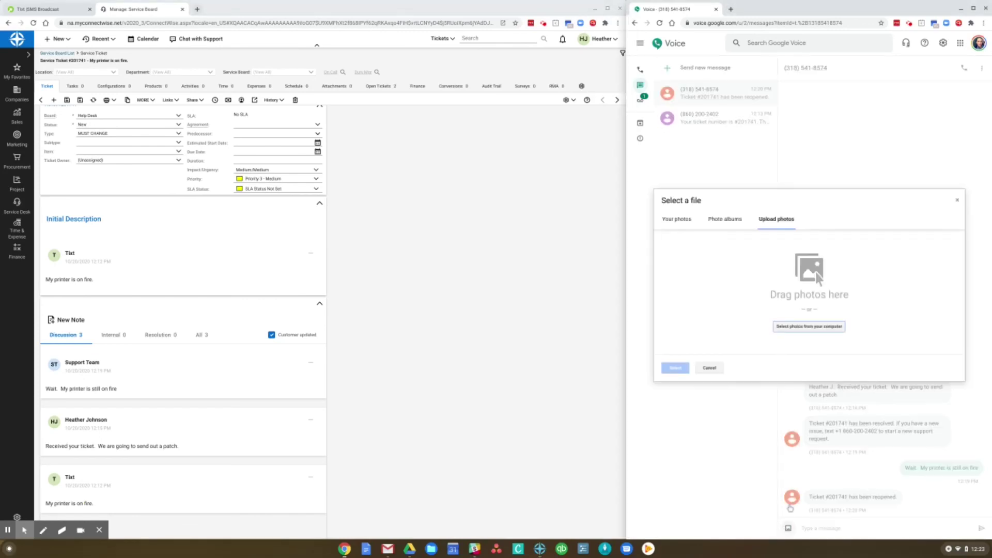
click(821, 327)
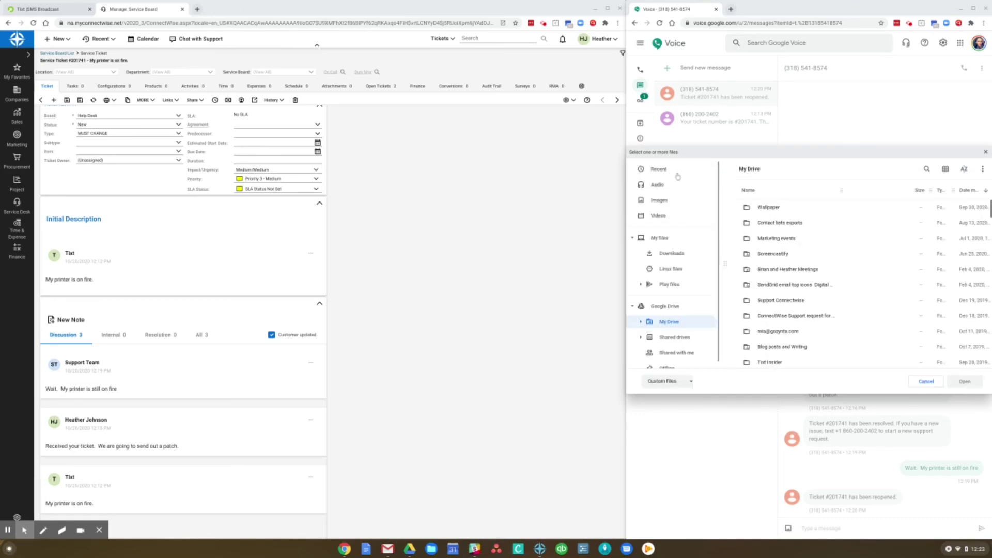
click(778, 207)
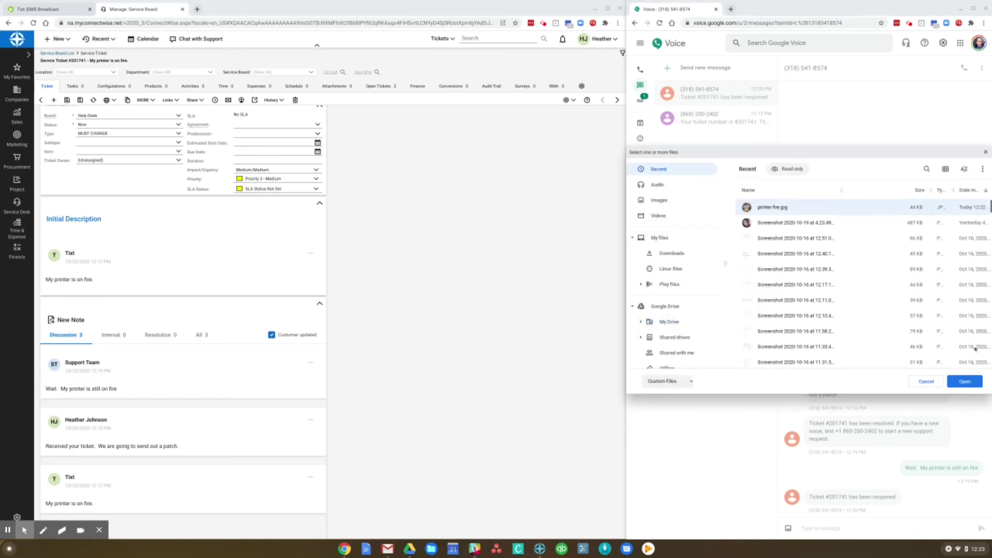
click(965, 382)
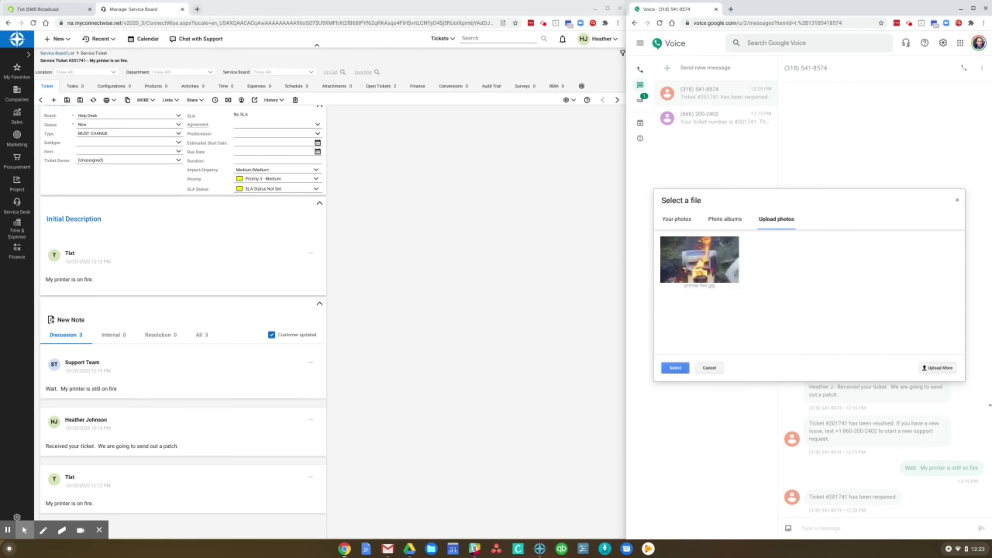
click(688, 373)
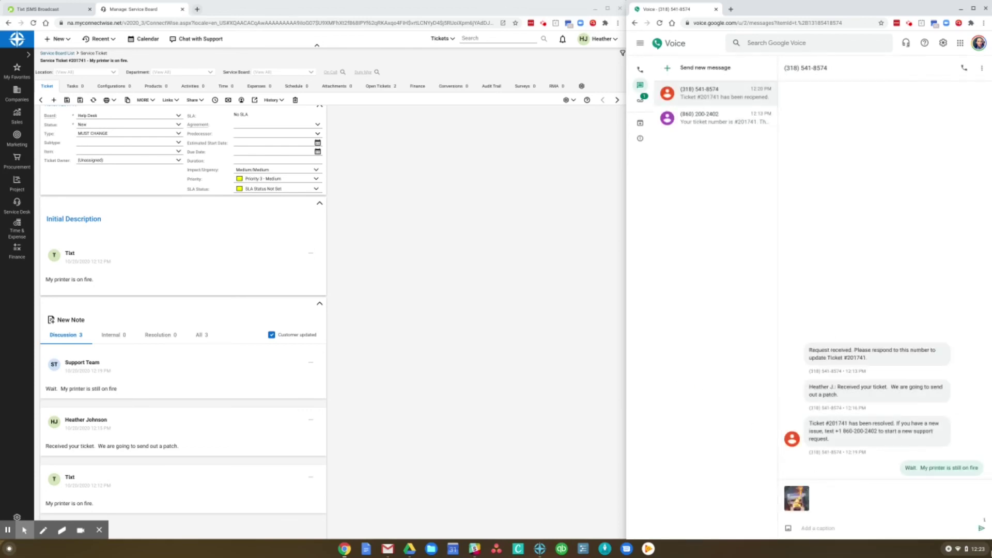
key(Return)
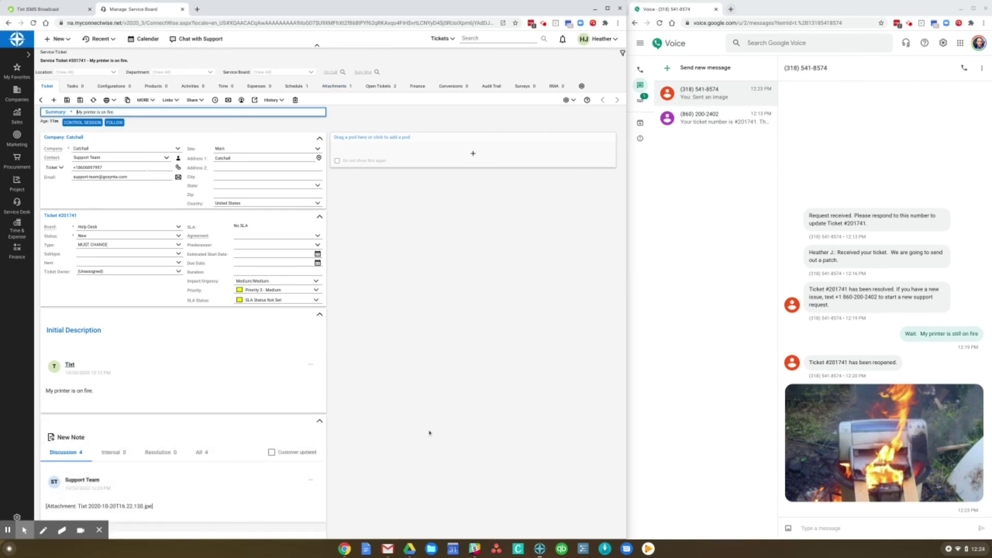
scroll(425, 424, down, 2)
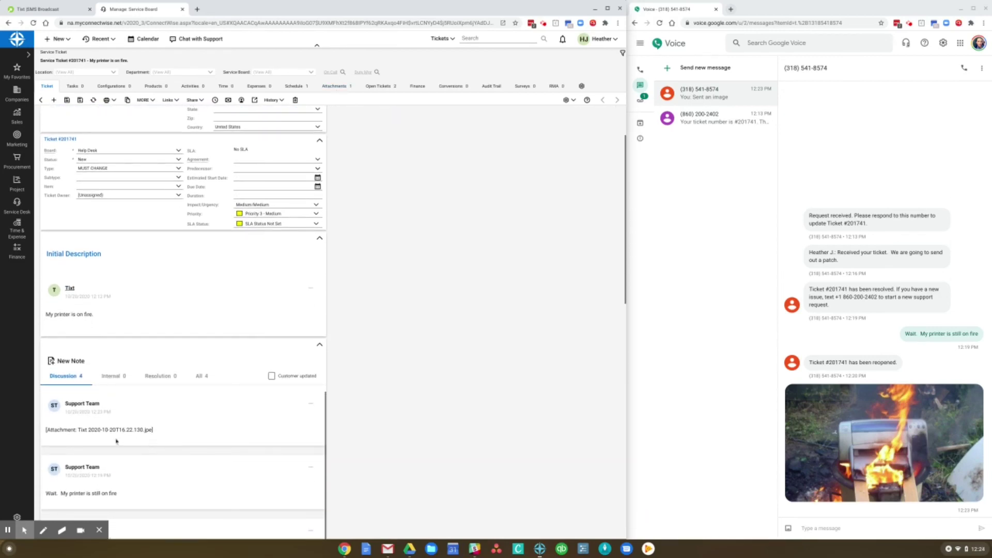